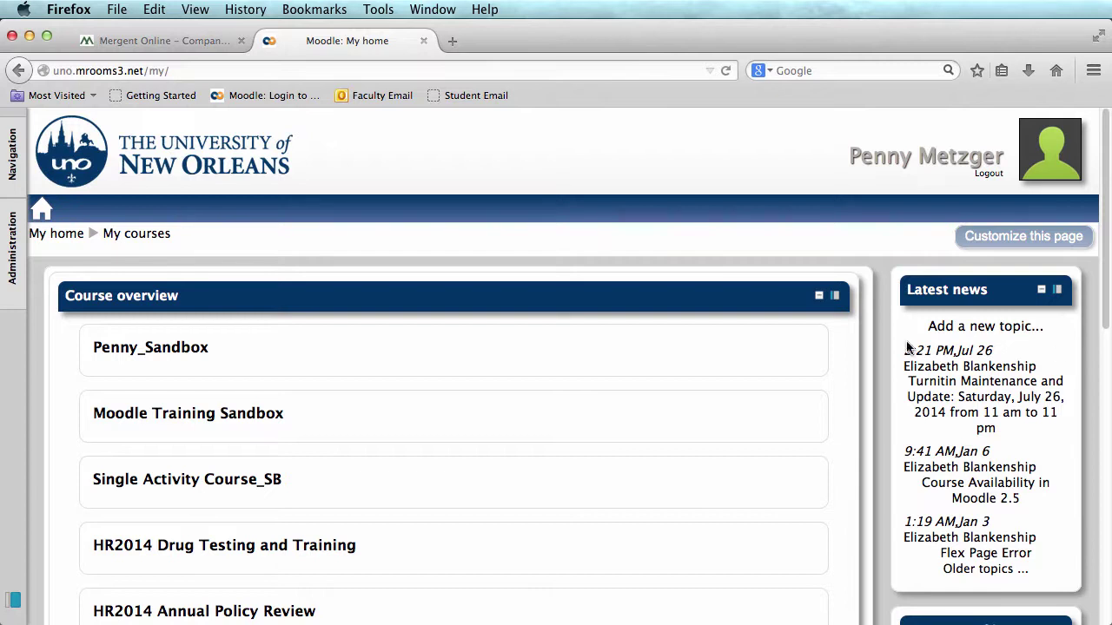
# Turn editing on in Moodle Training Sandbox and add a General tool activity to Chapter One.
pyautogui.click(272, 422)
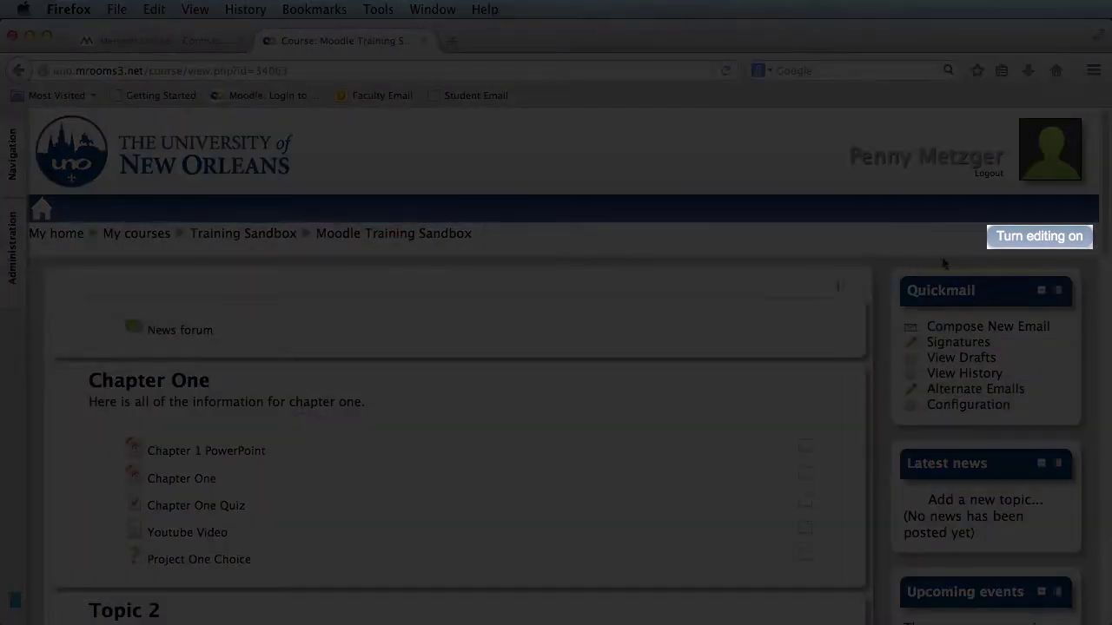
pyautogui.click(1011, 246)
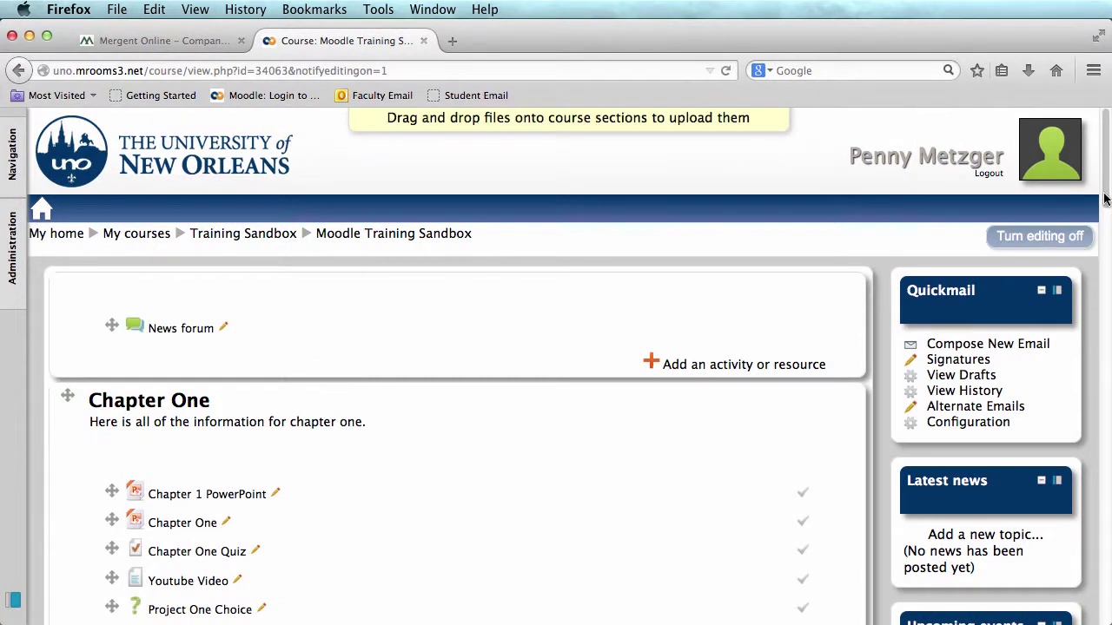
pyautogui.moveTo(1104, 199); pyautogui.dragTo(1100, 225)
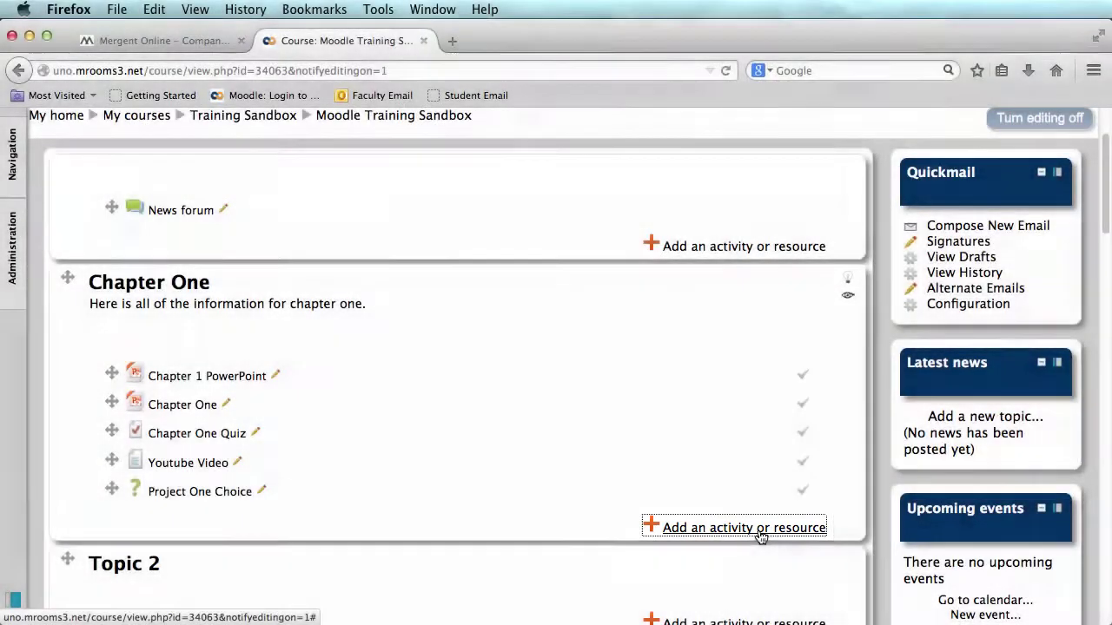
pyautogui.click(743, 527)
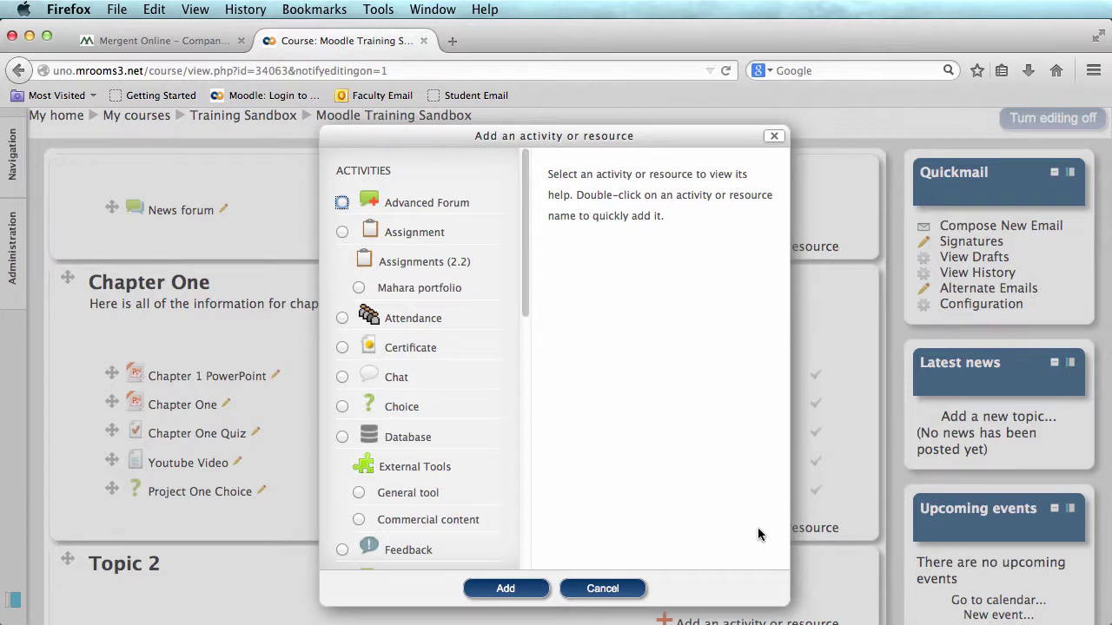
pyautogui.click(417, 497)
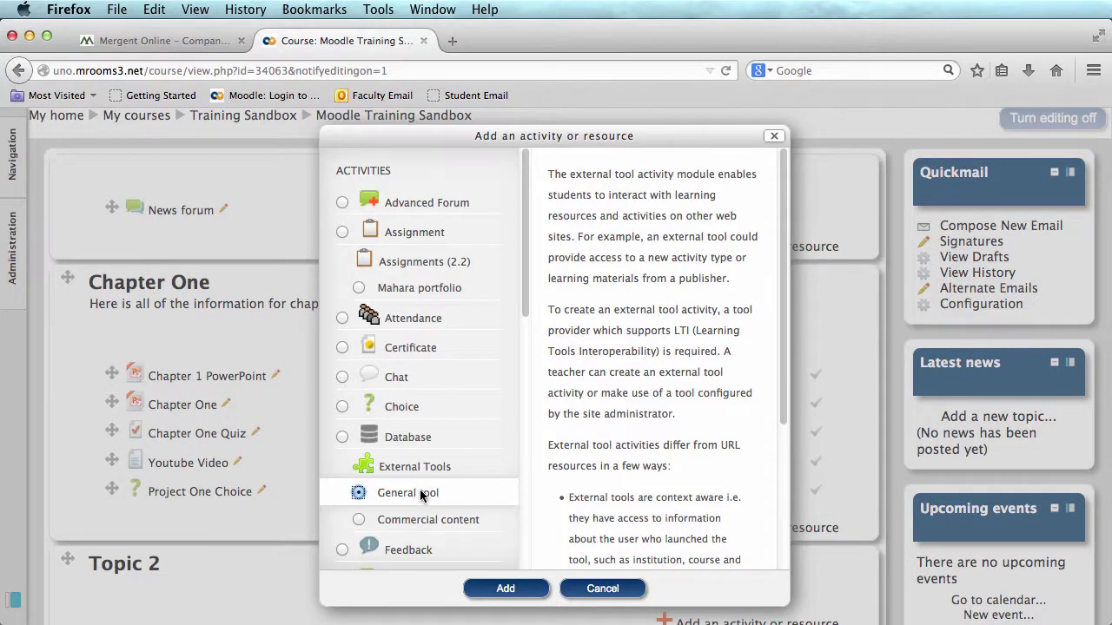
pyautogui.click(507, 590)
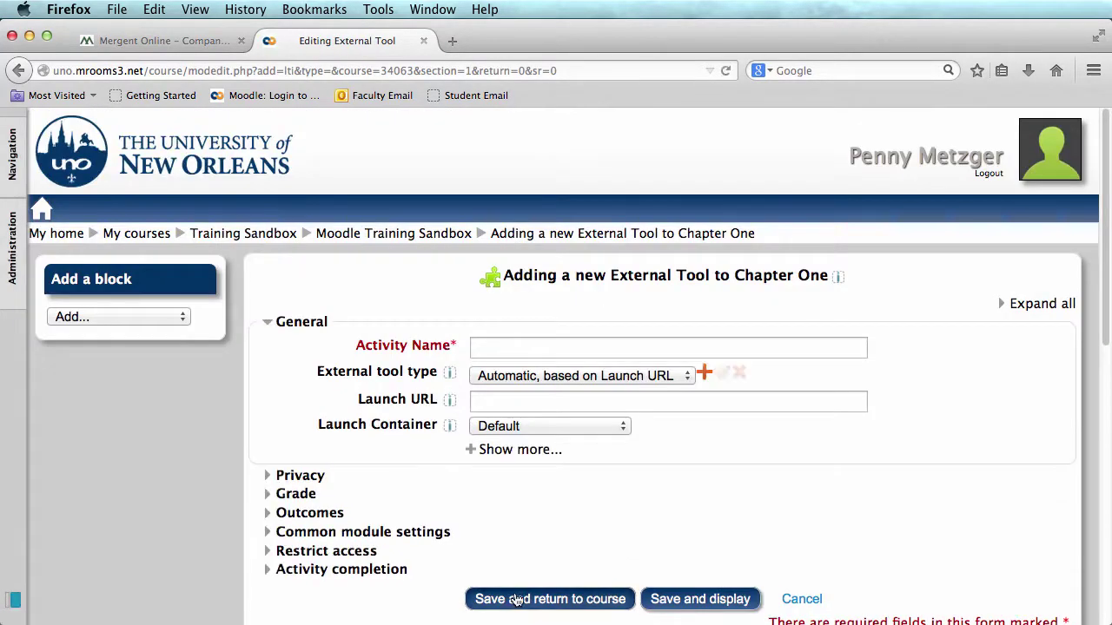
# Enter 'Reading List 1' as the activity name and choose Library Reading List as the tool type.
pyautogui.click(510, 350)
pyautogui.write('Reading Li')
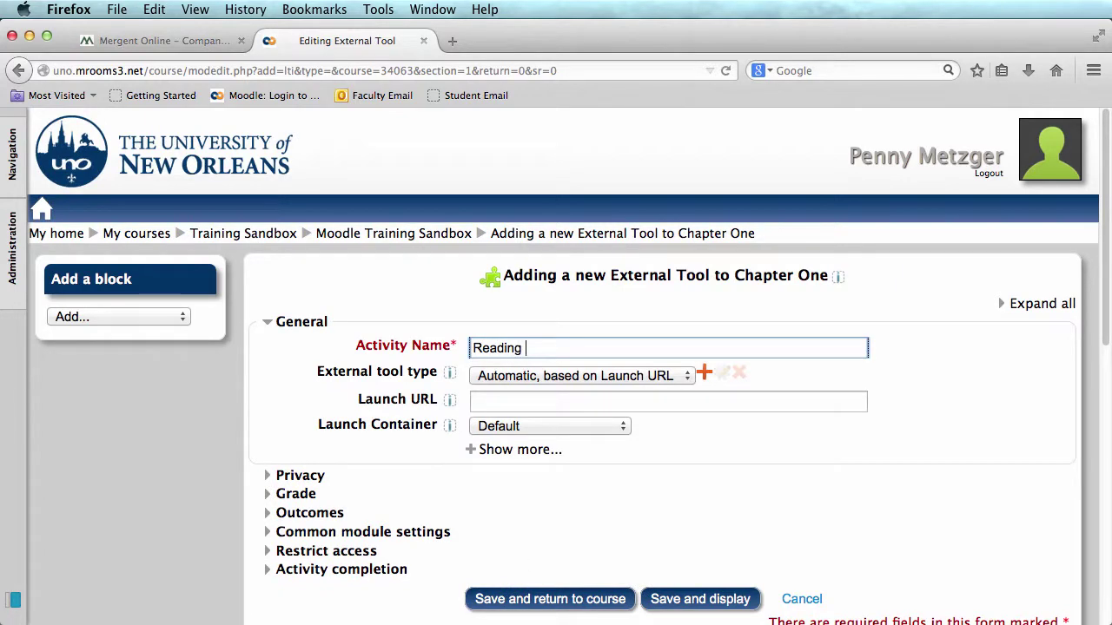
pyautogui.write('st 1')
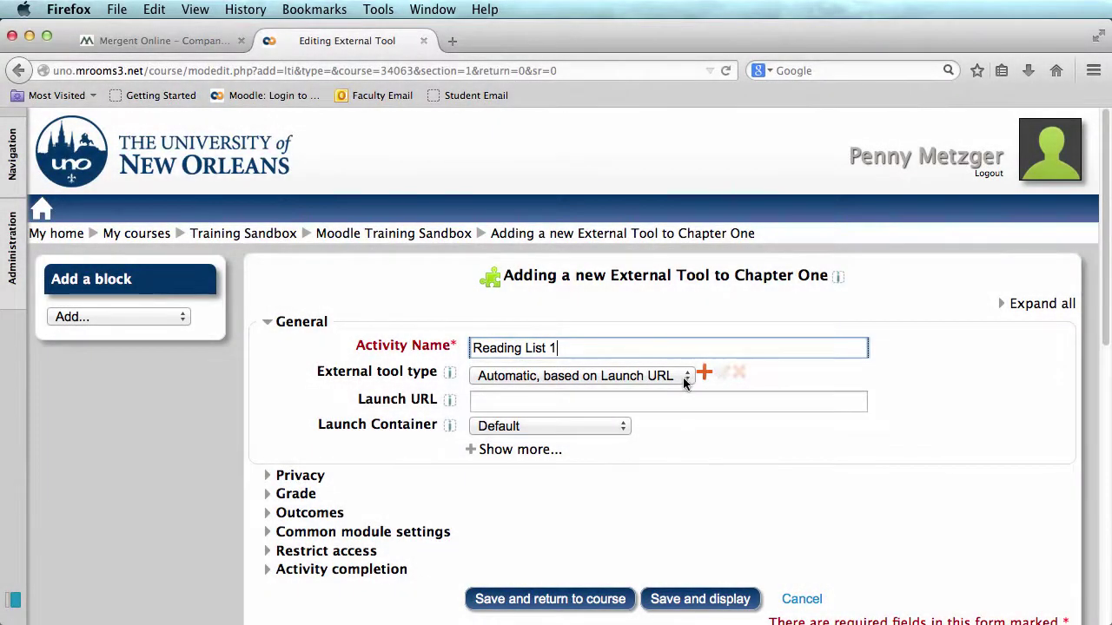
pyautogui.click(686, 377)
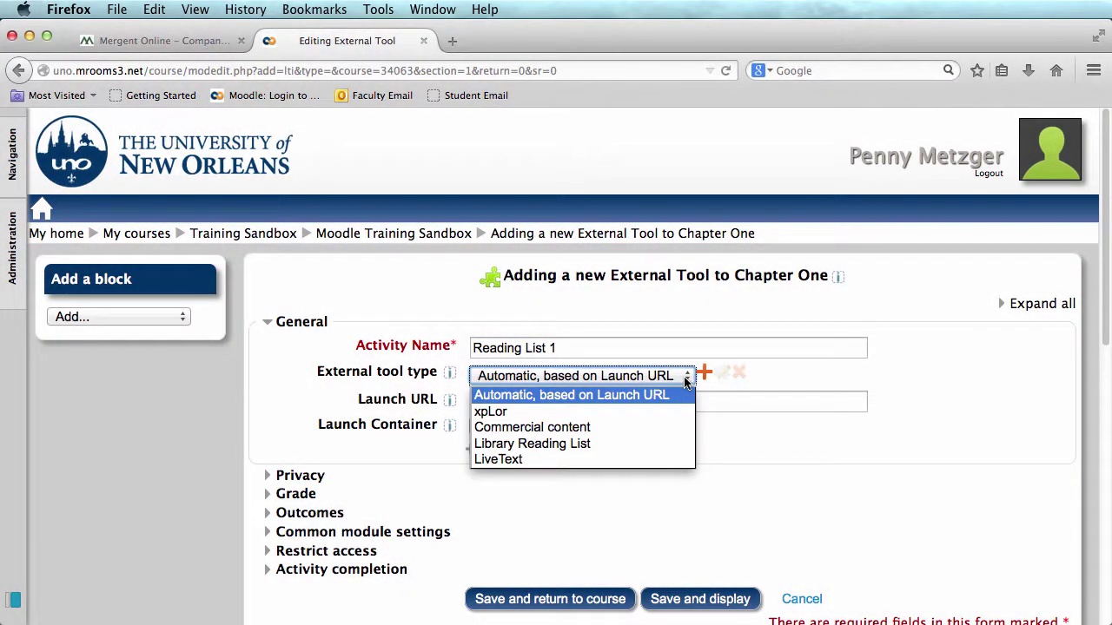
pyautogui.click(670, 447)
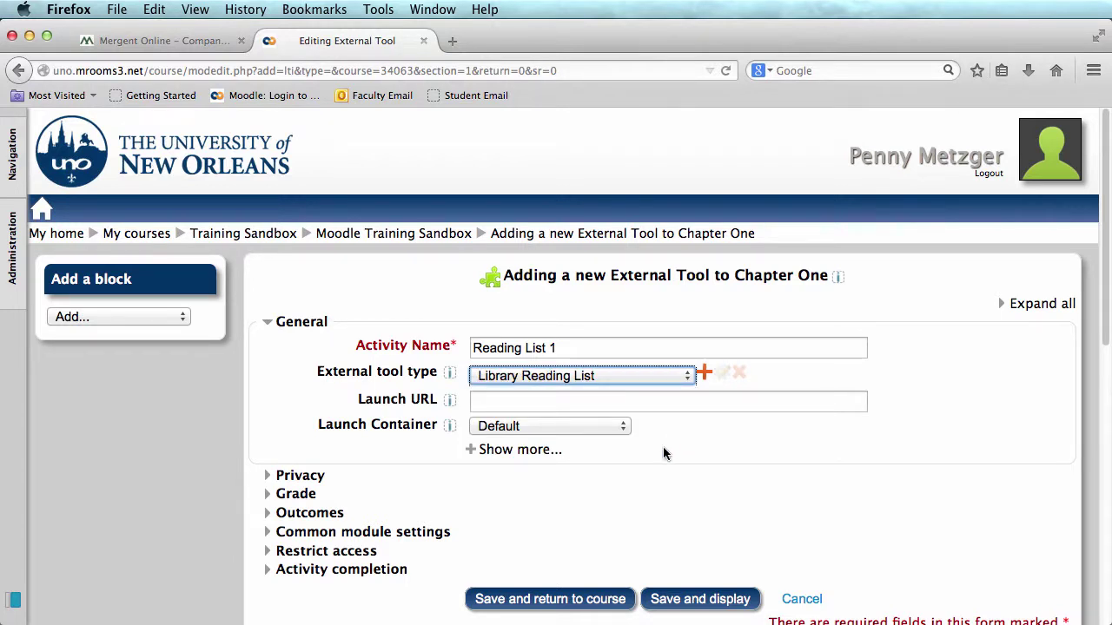
# Save the Reading List 1 tool and return to the course.
pyautogui.click(600, 601)
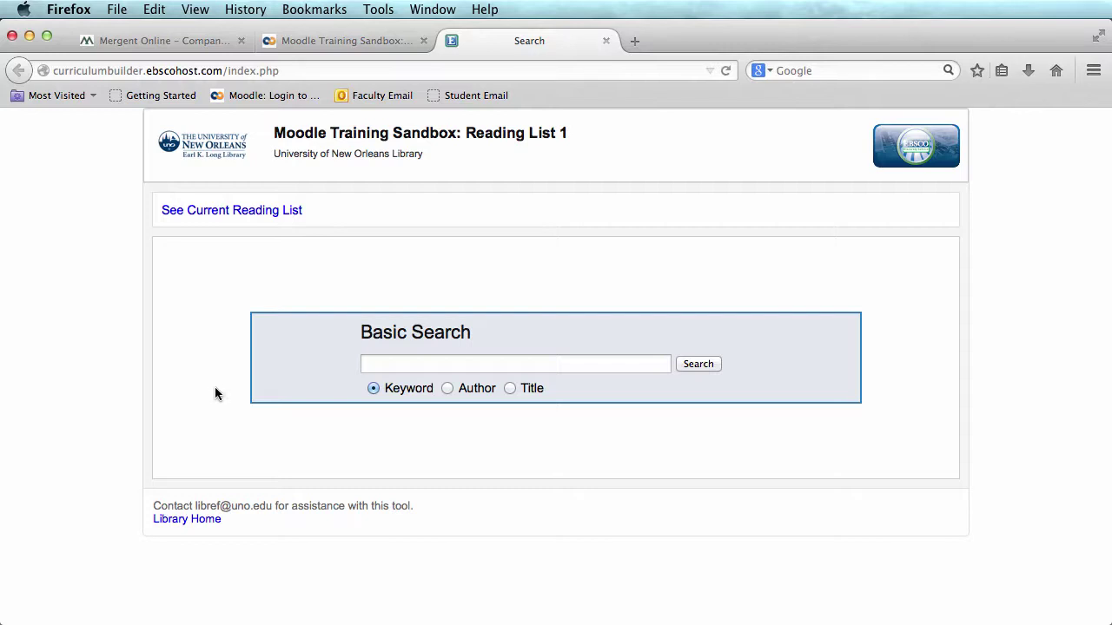
# Run a basic search for 'Stocks' and add the first two result articles to the reading list.
pyautogui.click(369, 357)
pyautogui.write('Stocks')
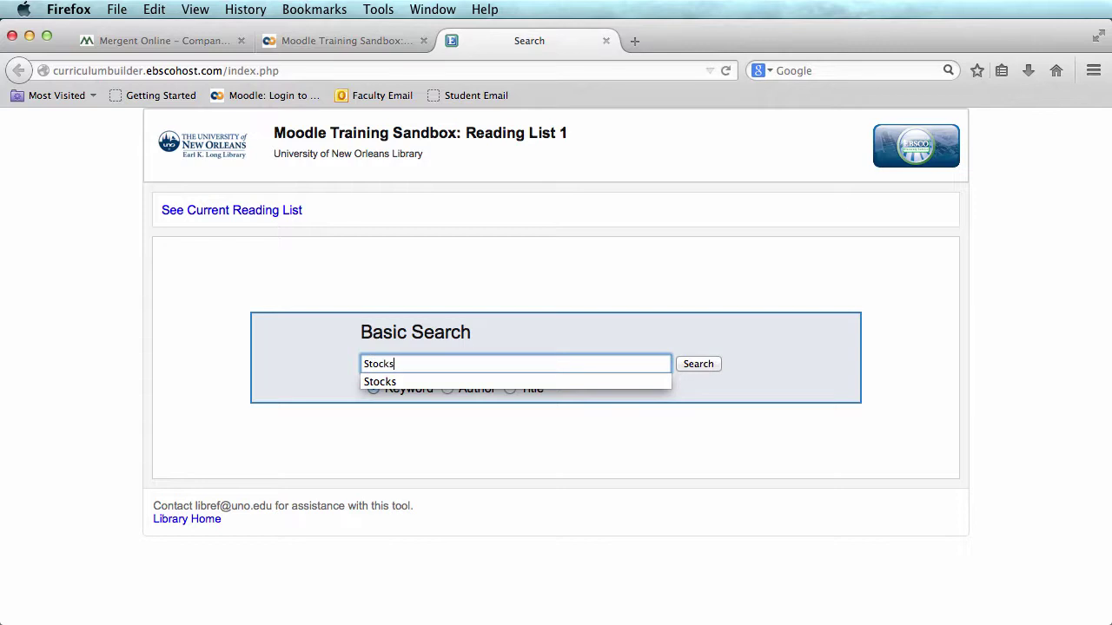
pyautogui.press('Return')
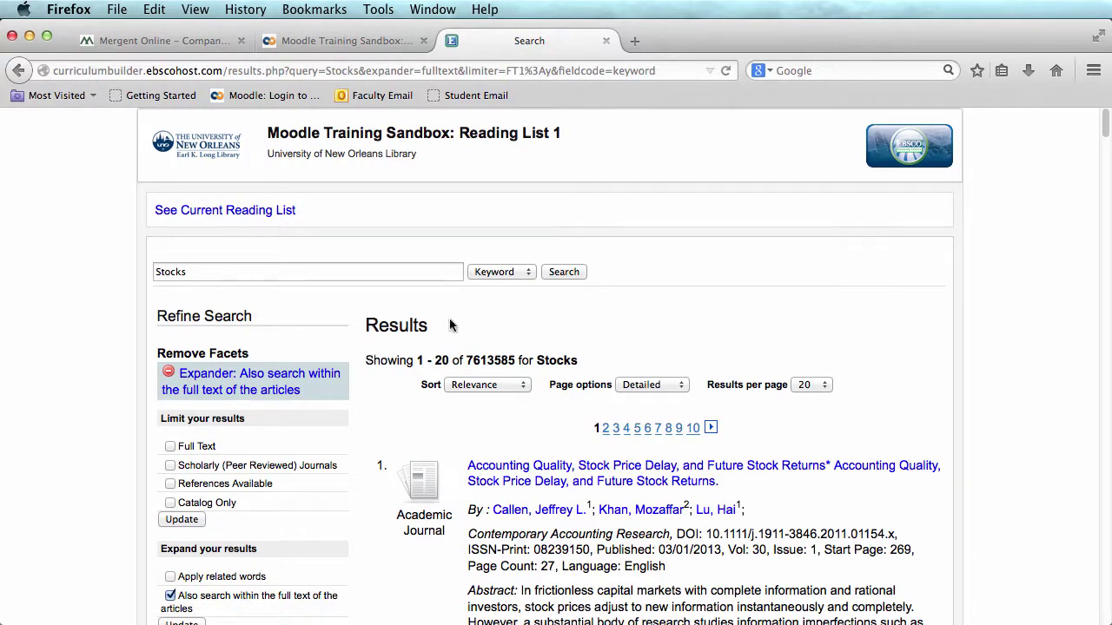
pyautogui.moveTo(1106, 127); pyautogui.dragTo(1106, 144)
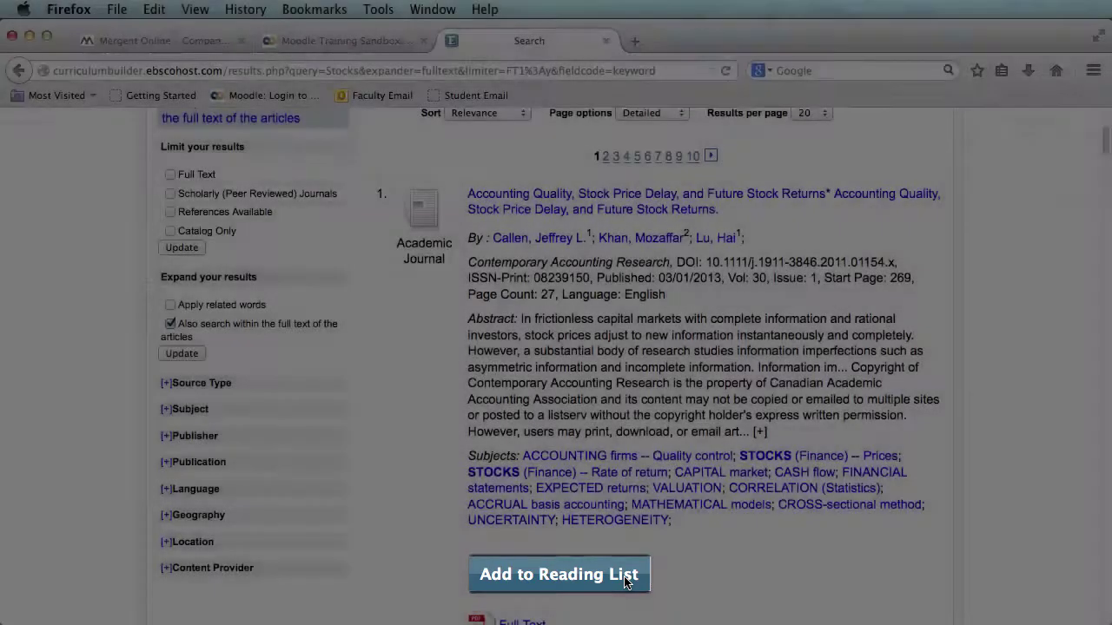
pyautogui.click(628, 585)
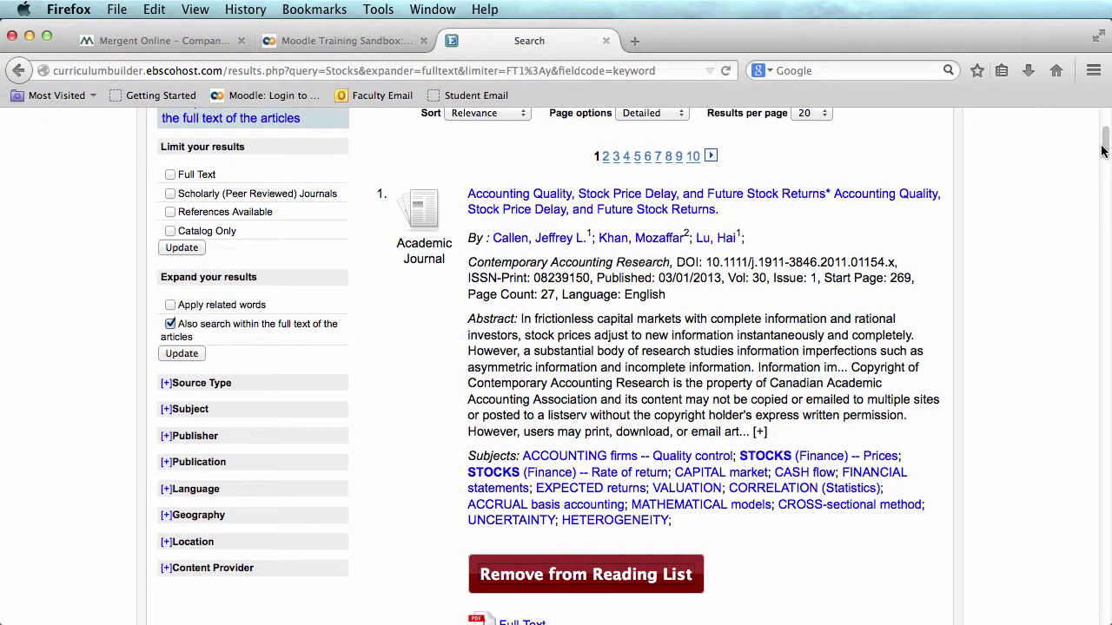
pyautogui.moveTo(1105, 154); pyautogui.dragTo(1106, 183)
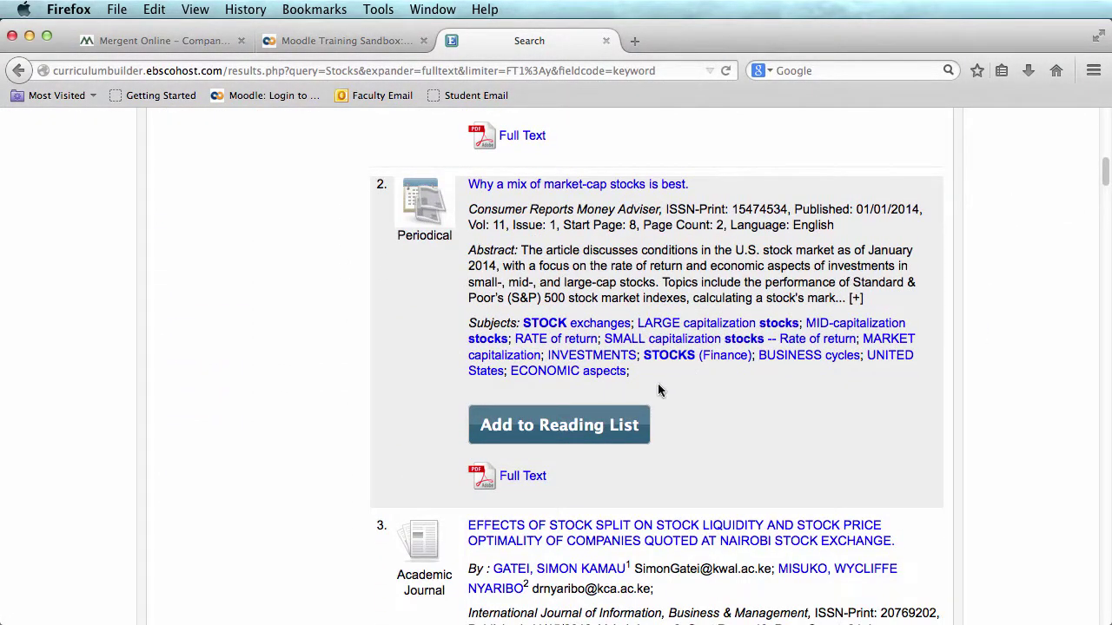
pyautogui.click(611, 439)
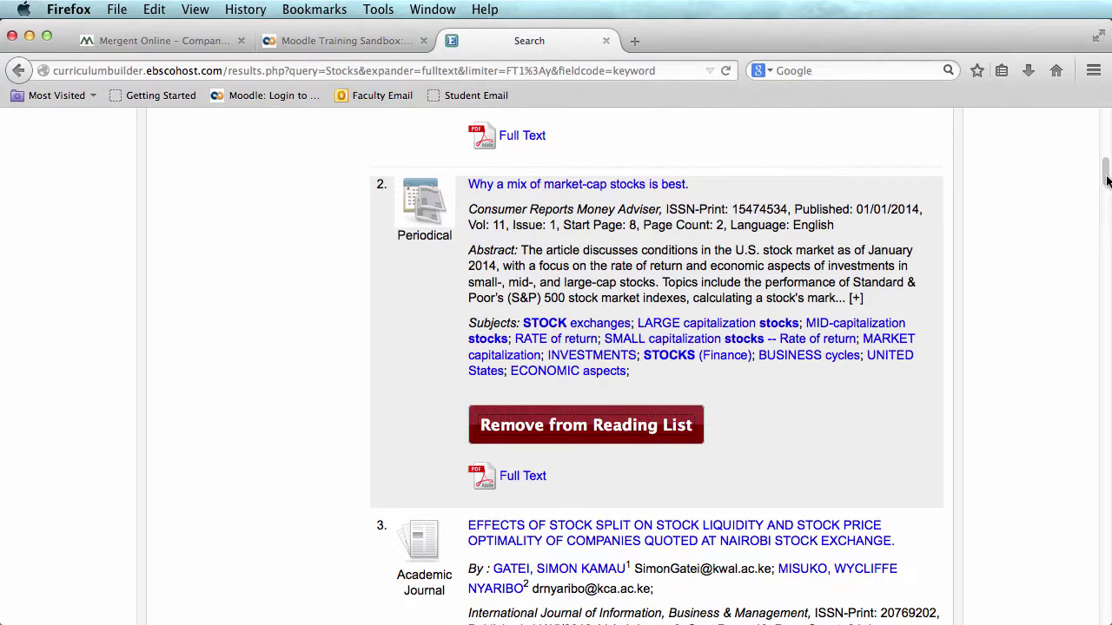
pyautogui.moveTo(1106, 171); pyautogui.dragTo(1104, 127)
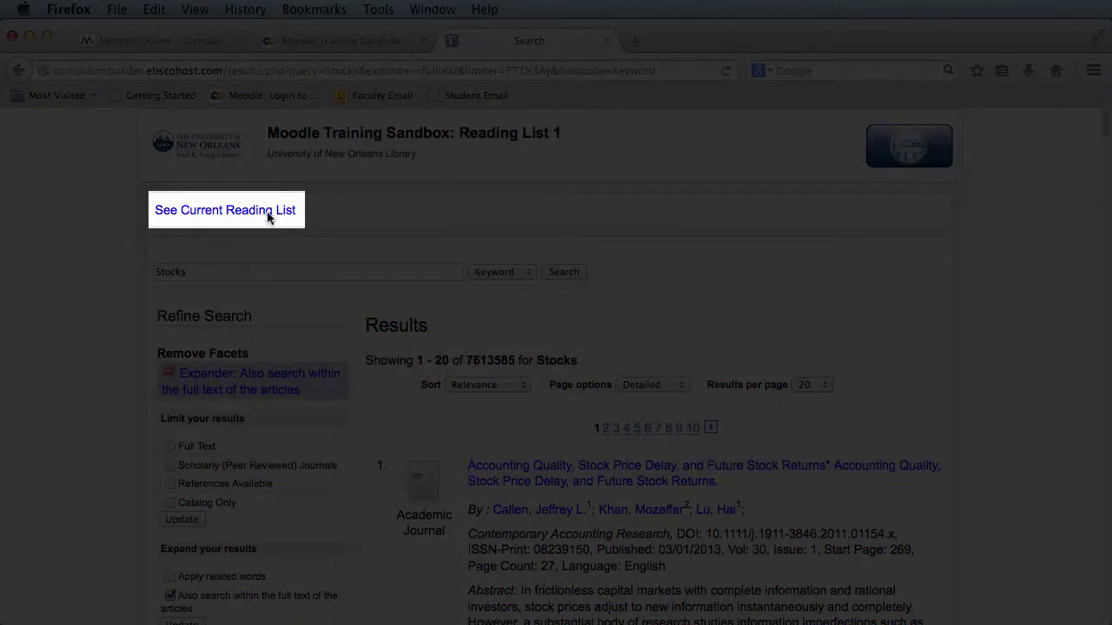
# On the current reading list, save the note 'Please read by monday' on the first article.
pyautogui.click(265, 220)
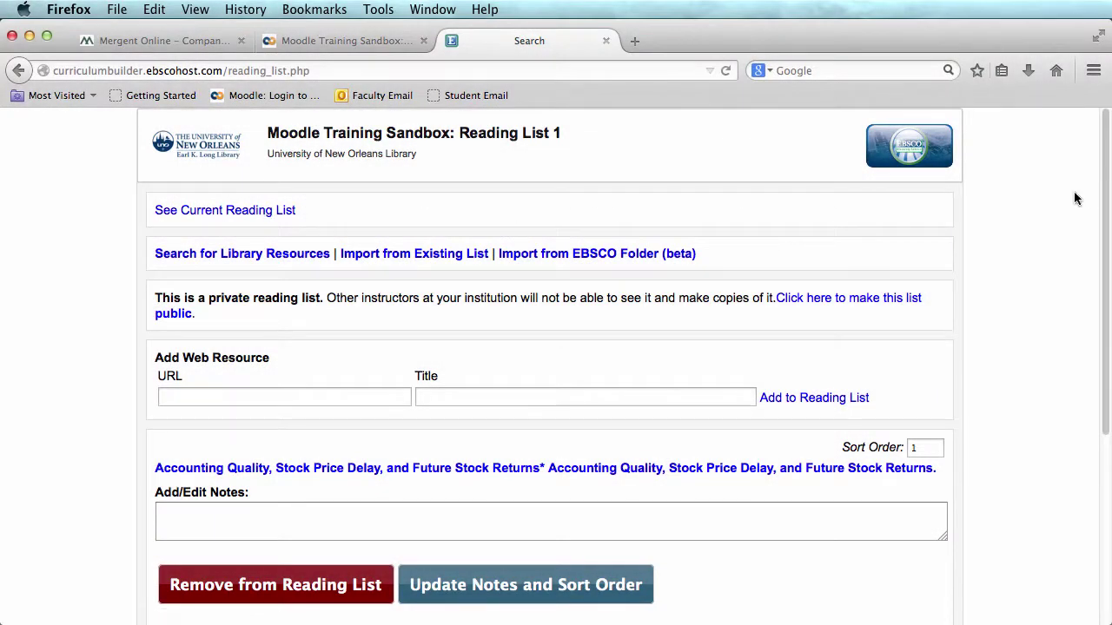
pyautogui.moveTo(1105, 205); pyautogui.dragTo(1097, 354)
pyautogui.click(768, 304)
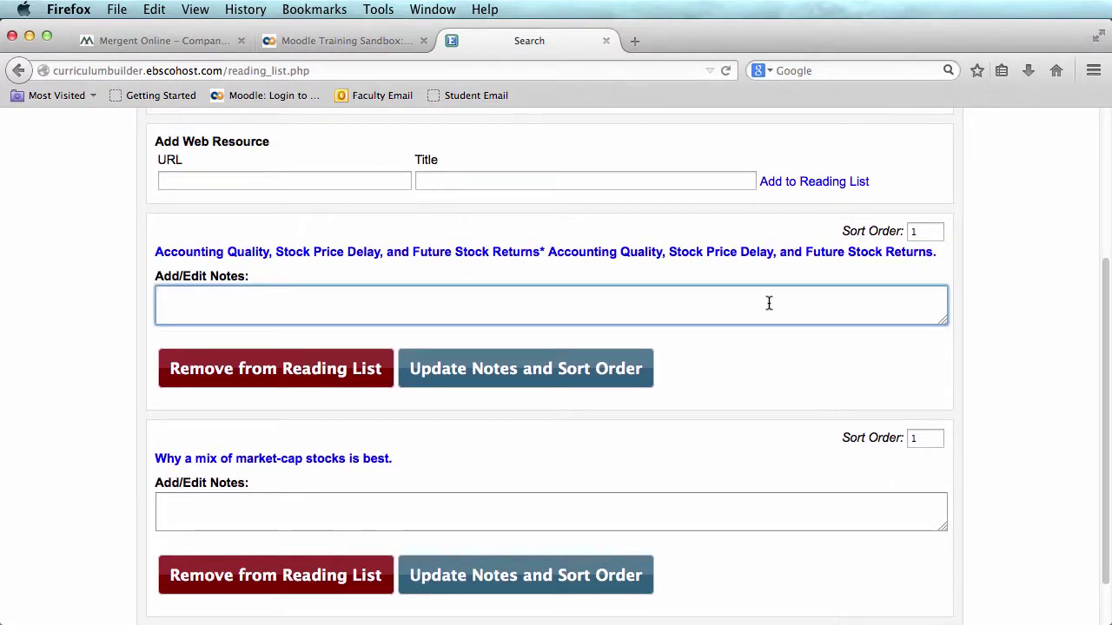
pyautogui.write('Please read by monday')
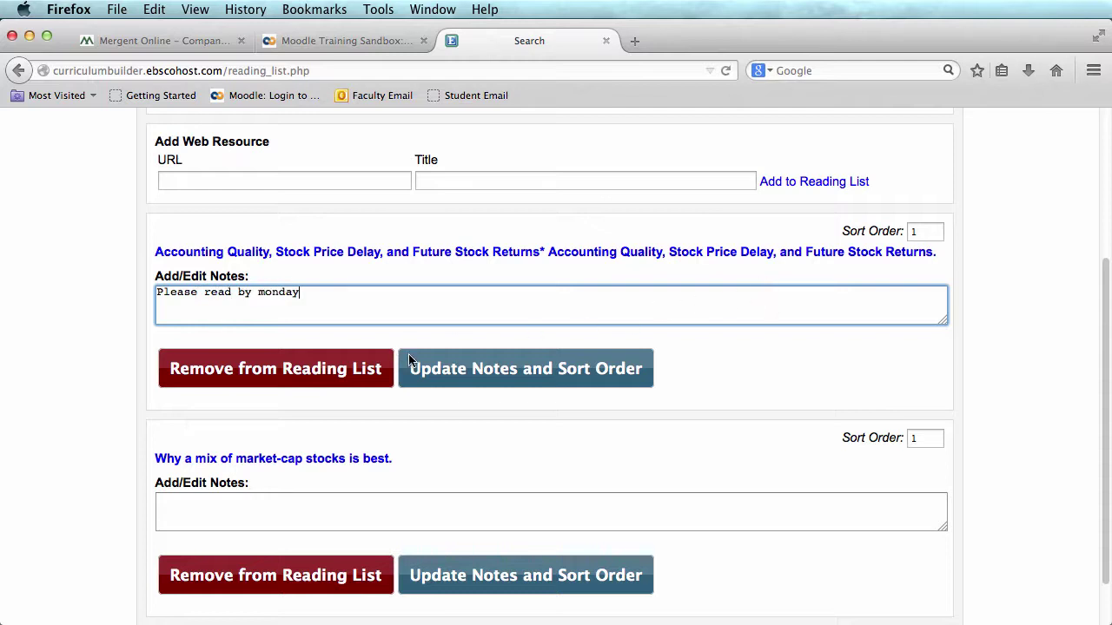
pyautogui.click(443, 367)
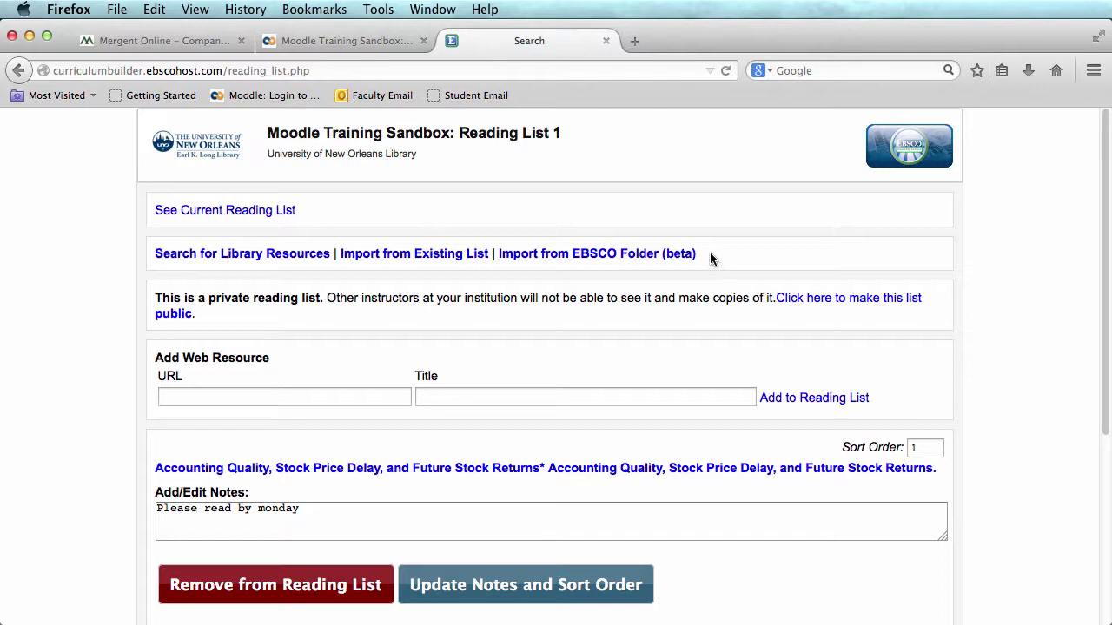
# Copy the Nanjing Central Emporium page URL from Mergent Online and return to the Search tab.
pyautogui.click(200, 39)
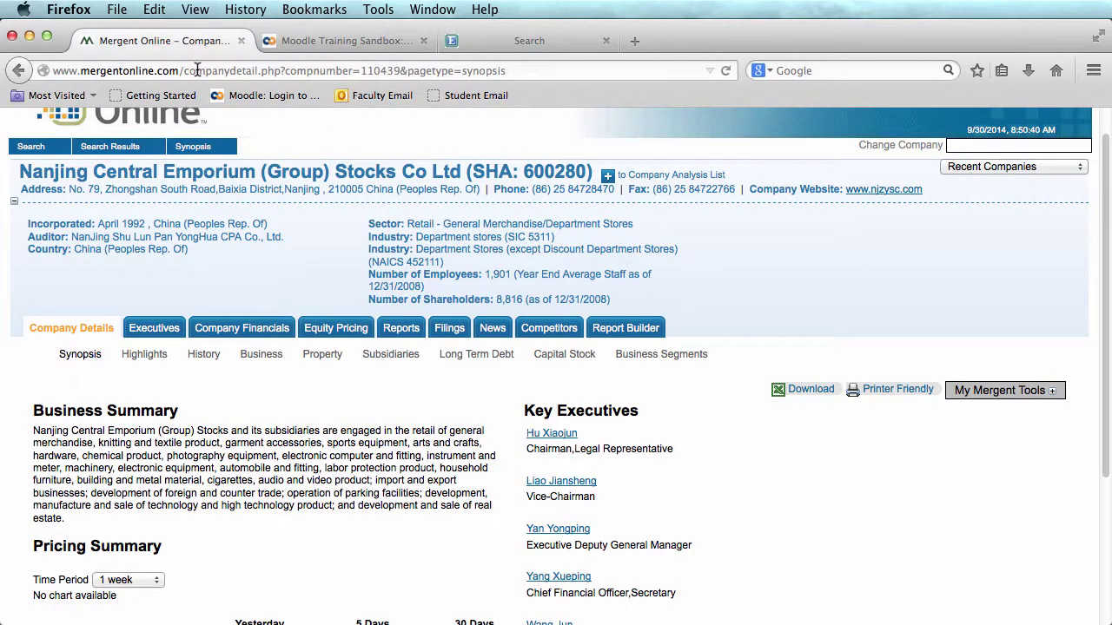
pyautogui.click(199, 70)
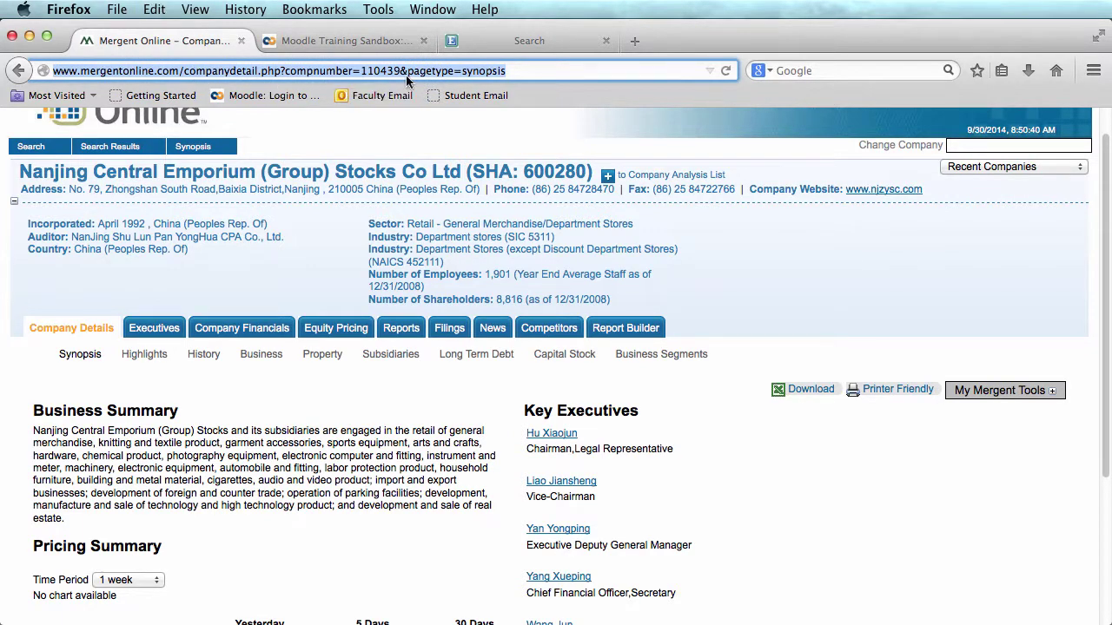
pyautogui.click(464, 41)
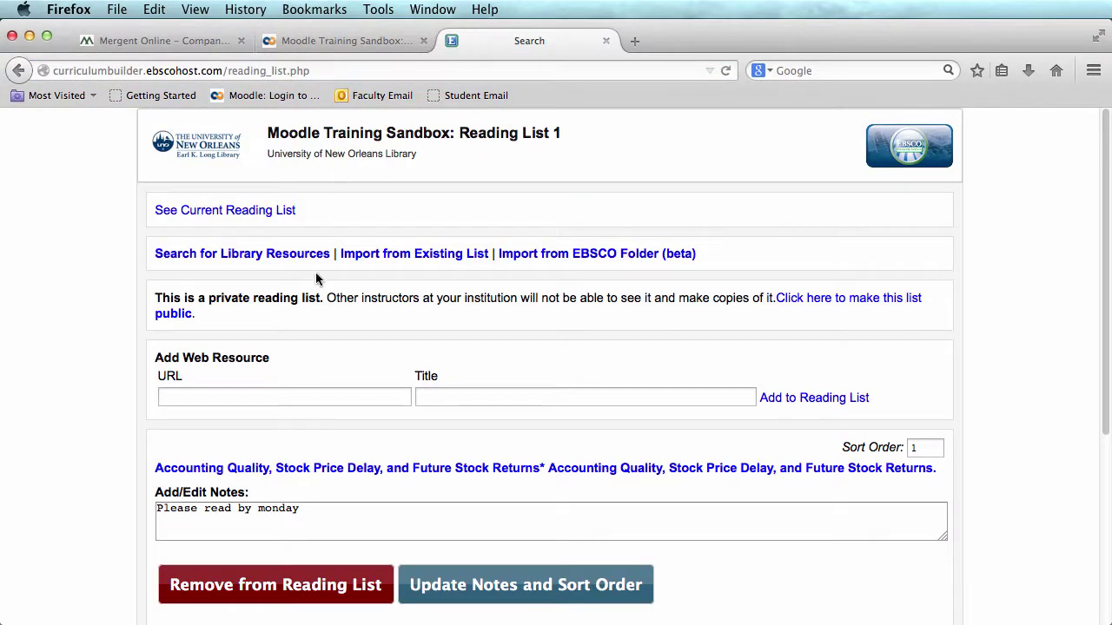
# Add the pasted Mergent URL to the reading list as a web resource titled 'Mergent Article'.
pyautogui.click(280, 395)
pyautogui.press('super+v')
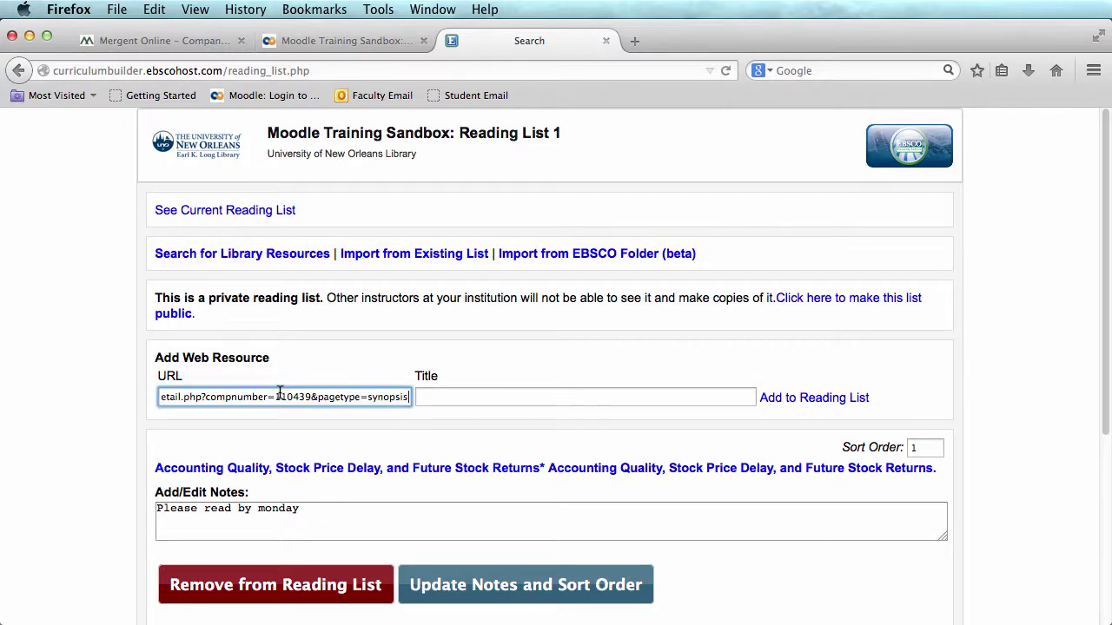
pyautogui.click(427, 396)
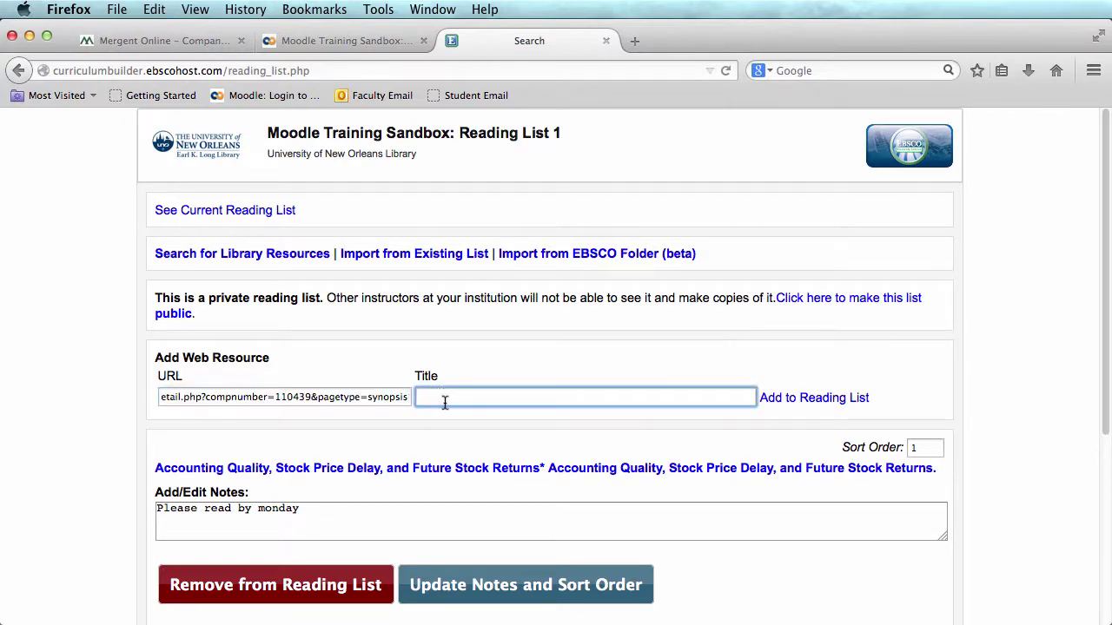
pyautogui.write('Mergent Article')
pyautogui.click(788, 405)
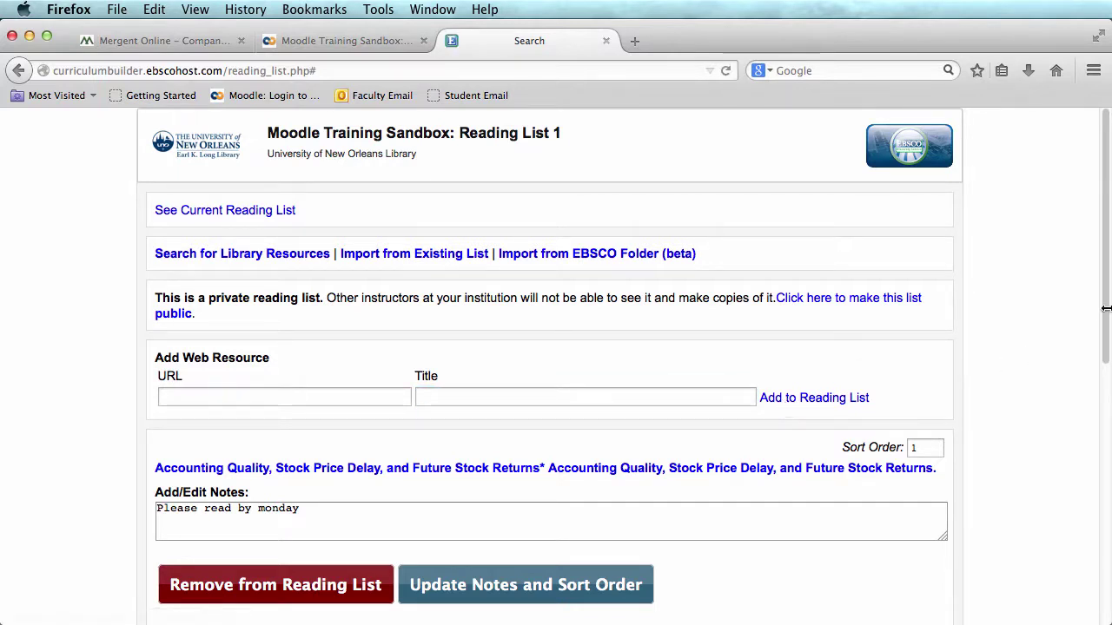
pyautogui.moveTo(1104, 315); pyautogui.dragTo(1104, 524)
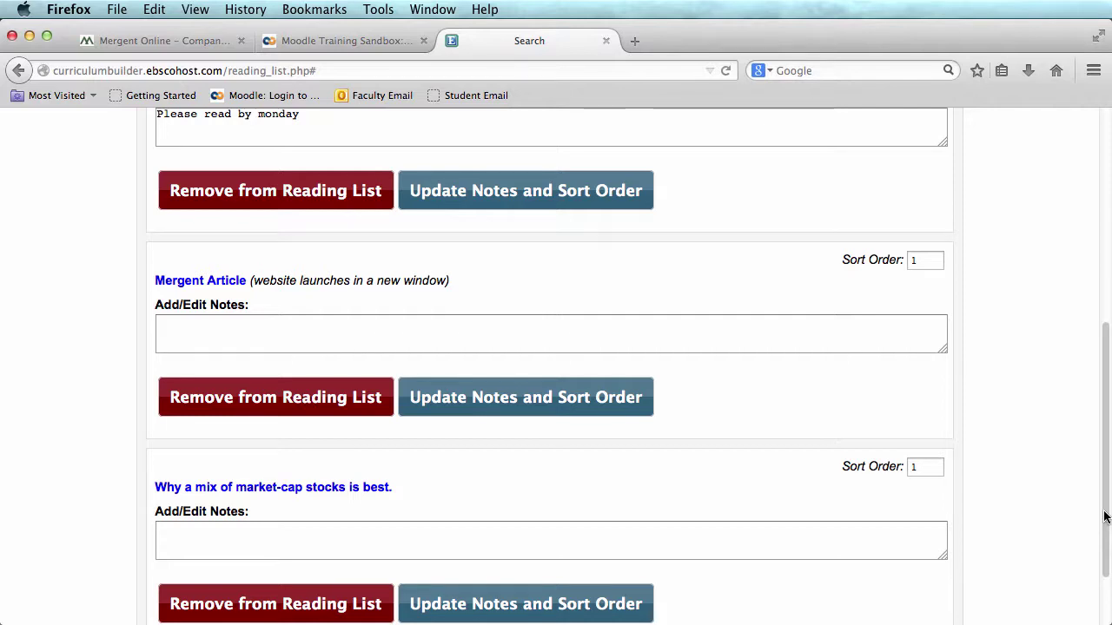